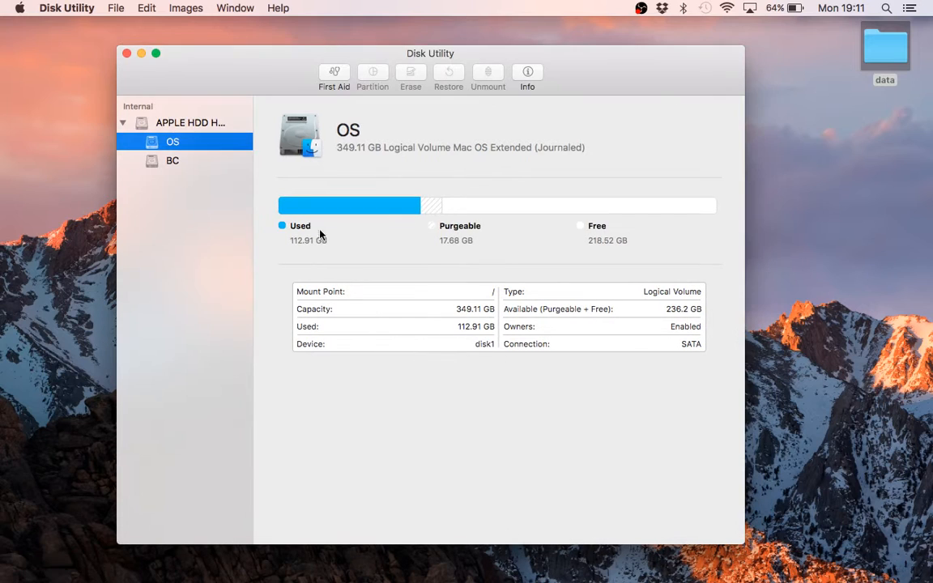
Start a new disk image from the data folder on the Desktop
left_click(113, 9)
mouse_move(142, 23)
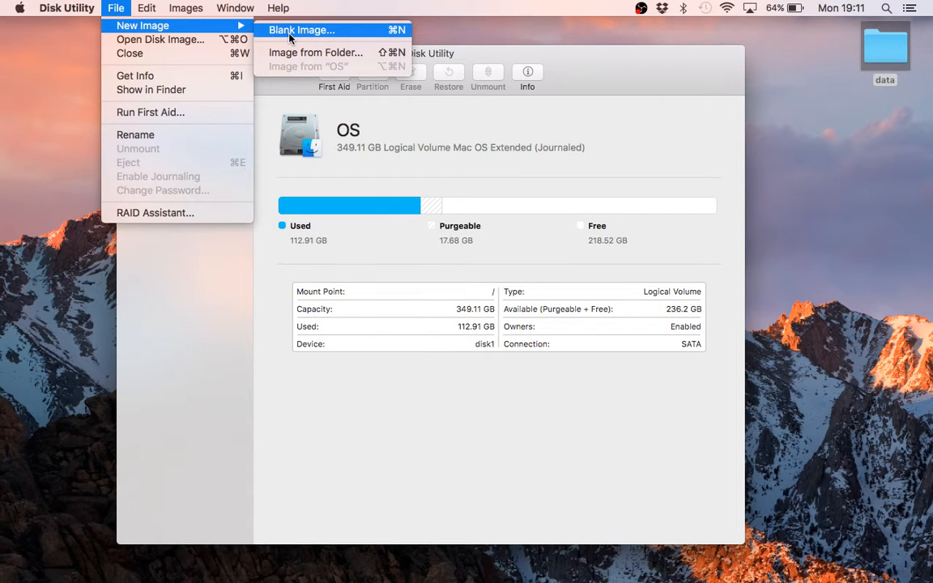
left_click(306, 53)
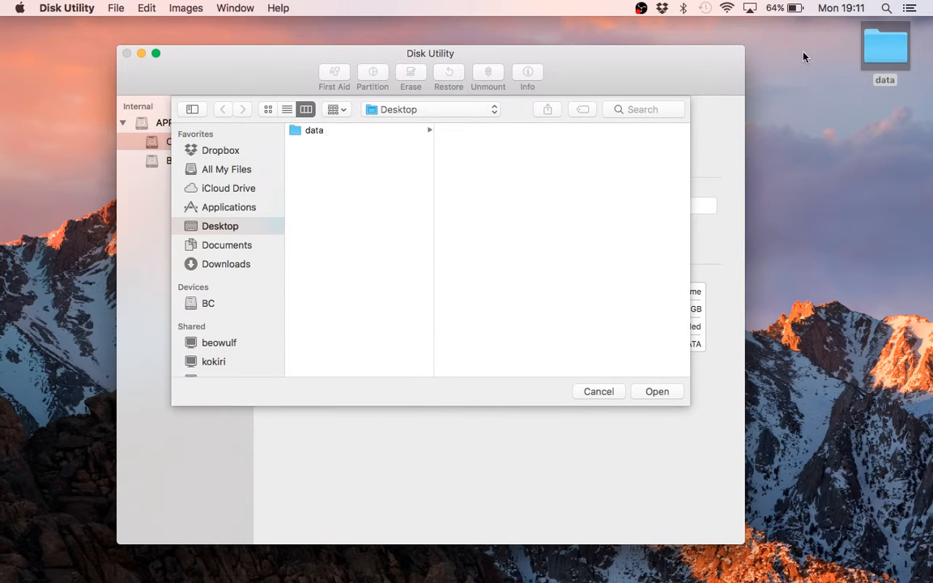
left_click(375, 132)
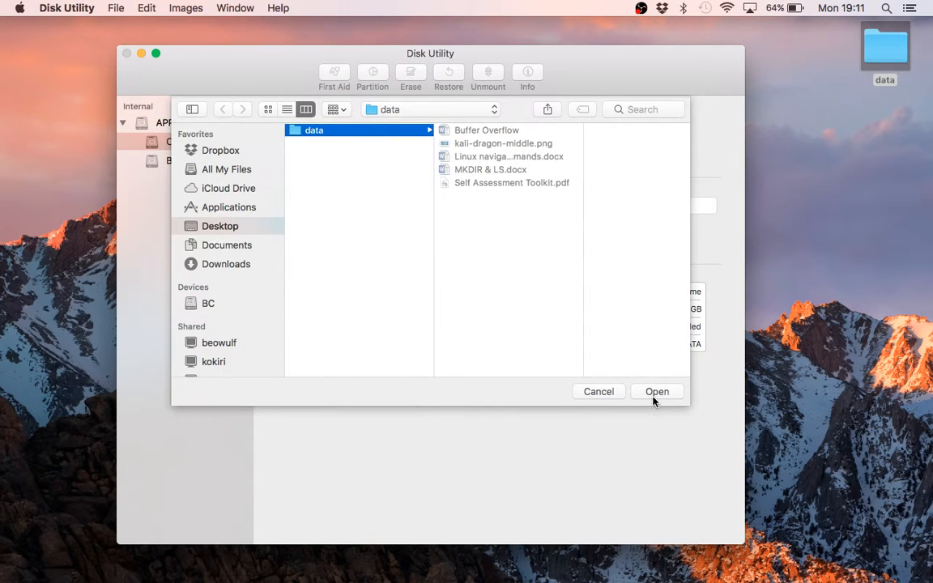
left_click(656, 395)
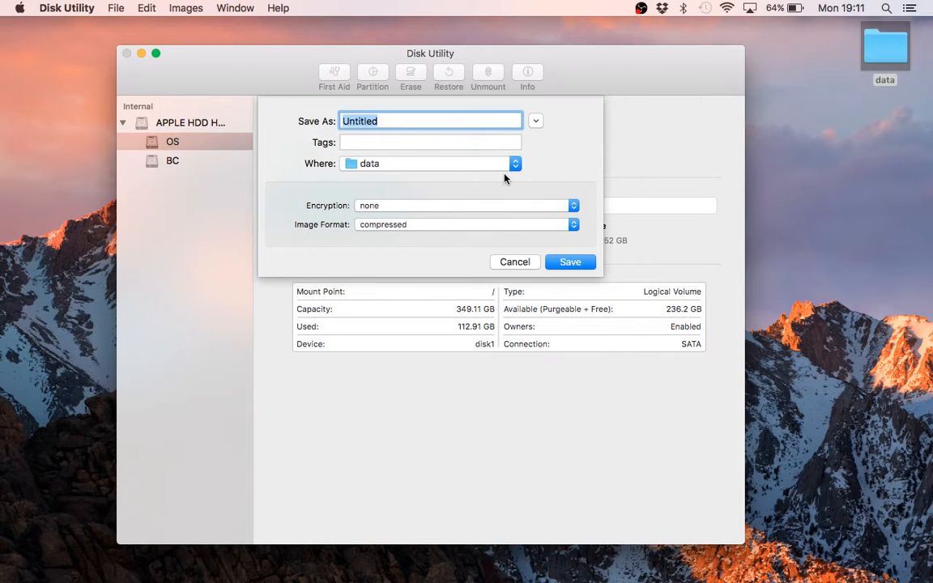
Name the disk image folder-image and set its save location to the Desktop
type("folder-image")
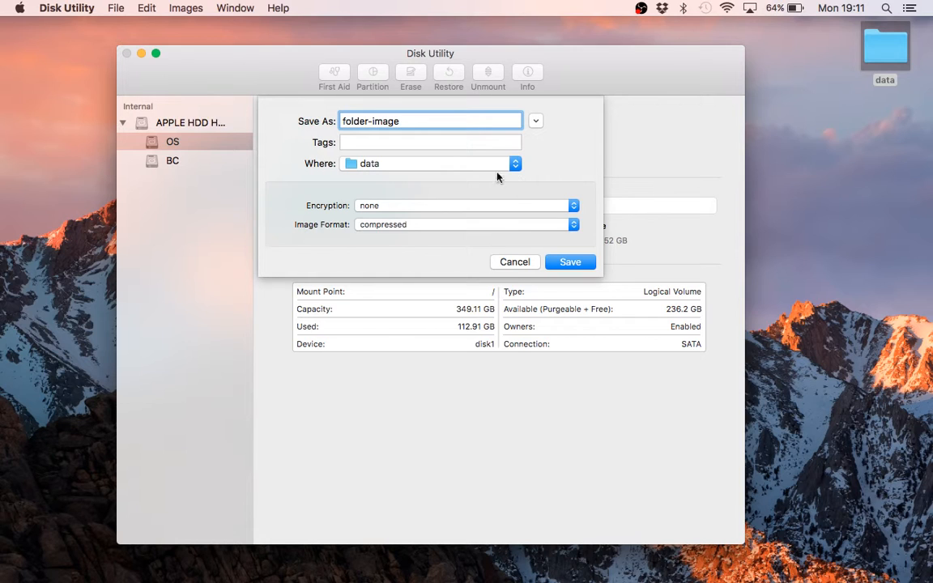
left_click(481, 164)
left_click(403, 270)
Apply 256-bit AES encryption to the folder image and enter and verify its password
left_click(417, 209)
left_click(414, 231)
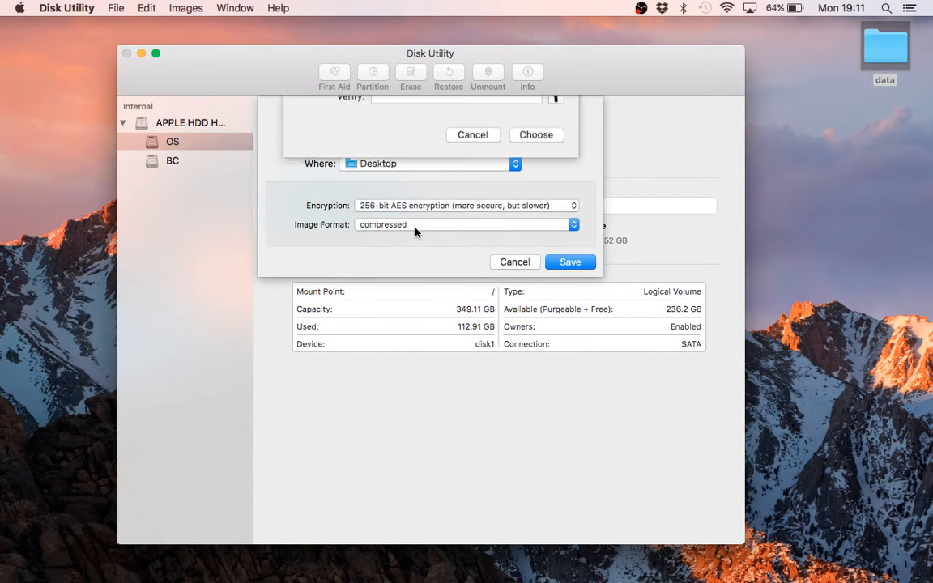
type("•••")
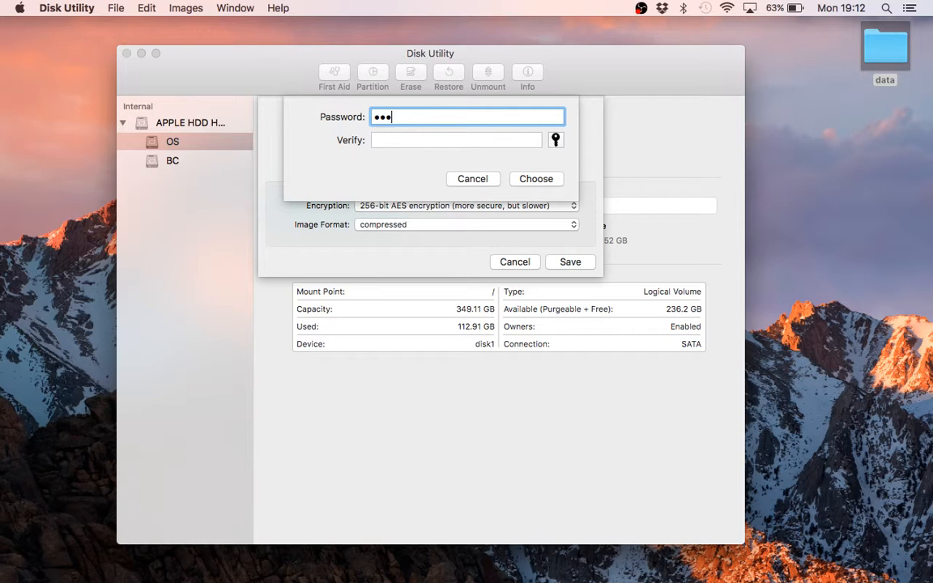
key("Tab")
type("•••")
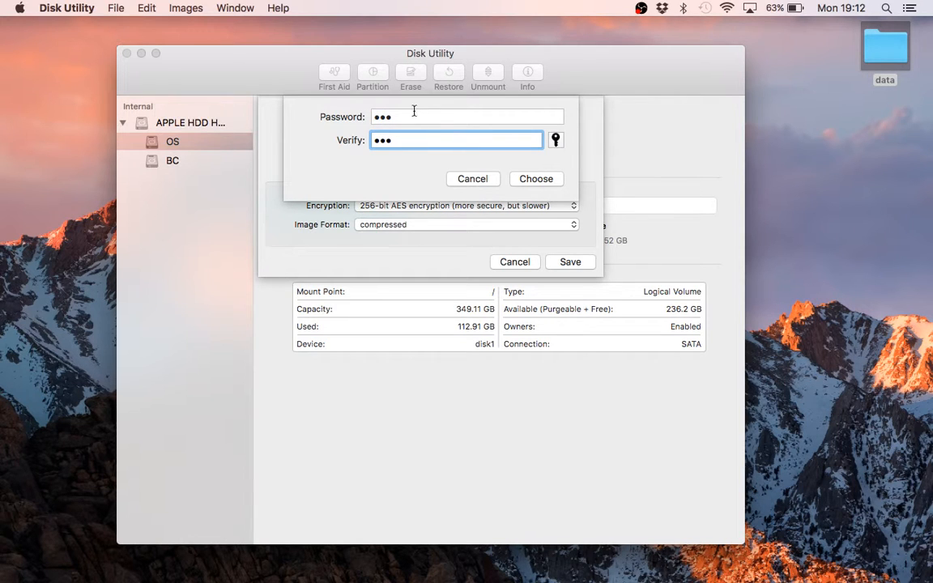
left_click(537, 179)
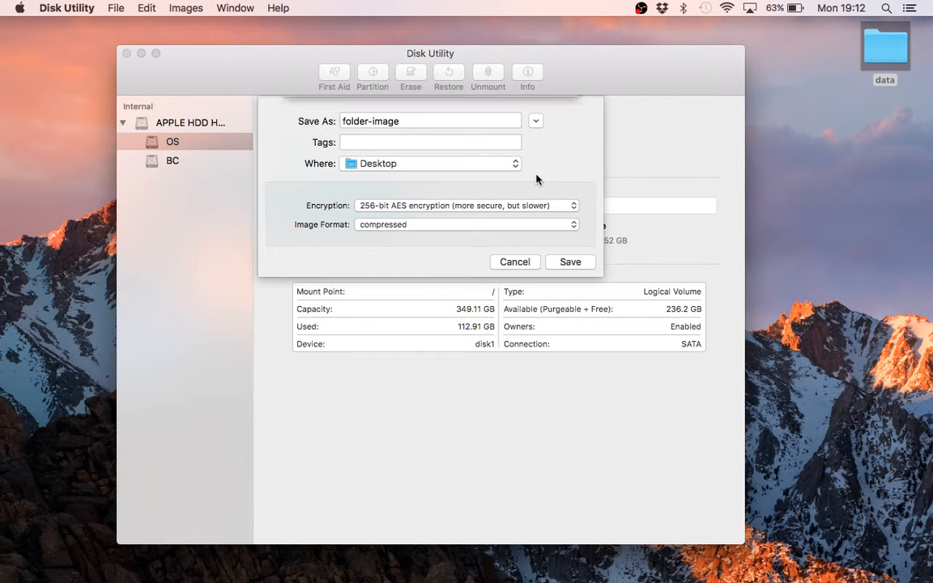
Keep the compressed image format, save the folder image and close the progress dialog when creation completes
left_click(439, 226)
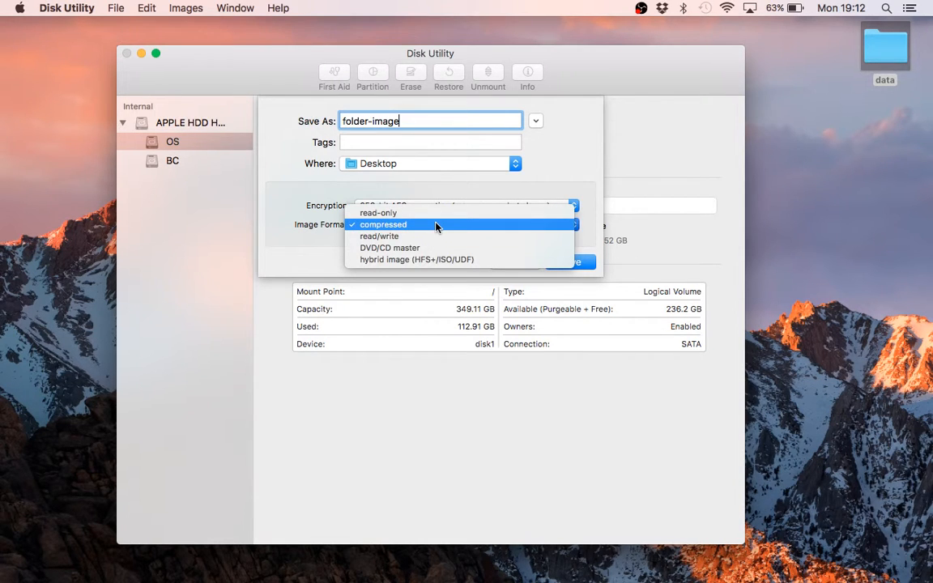
left_click(435, 225)
left_click(571, 263)
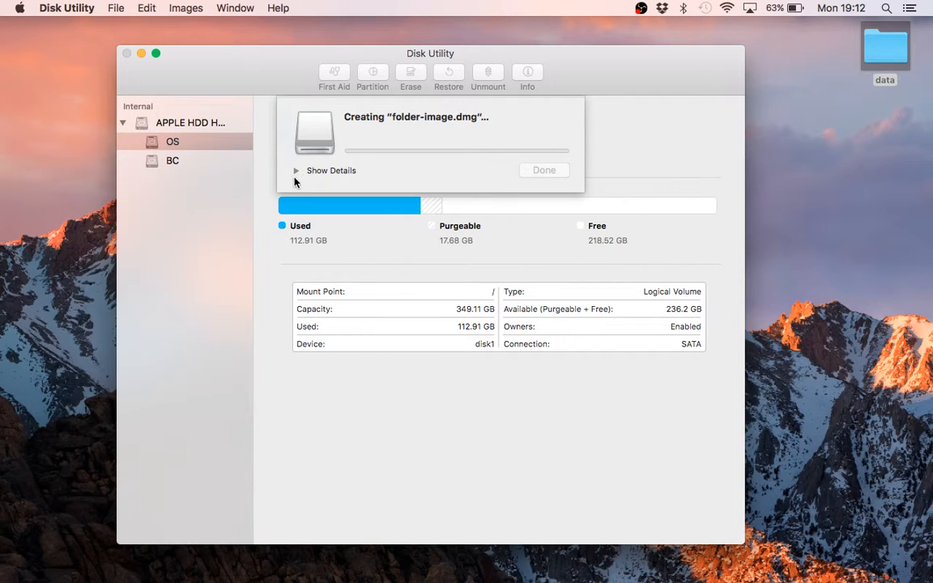
left_click(295, 171)
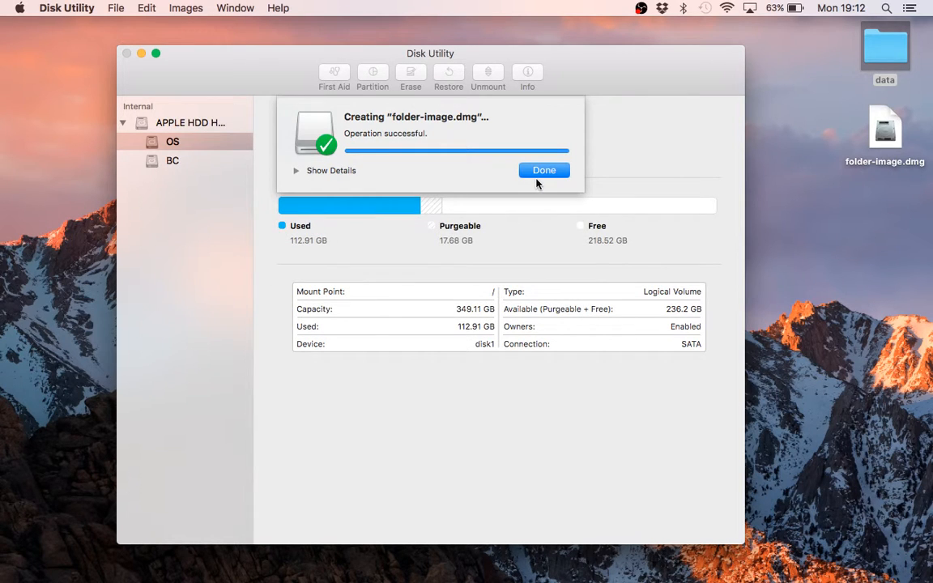
left_click(537, 170)
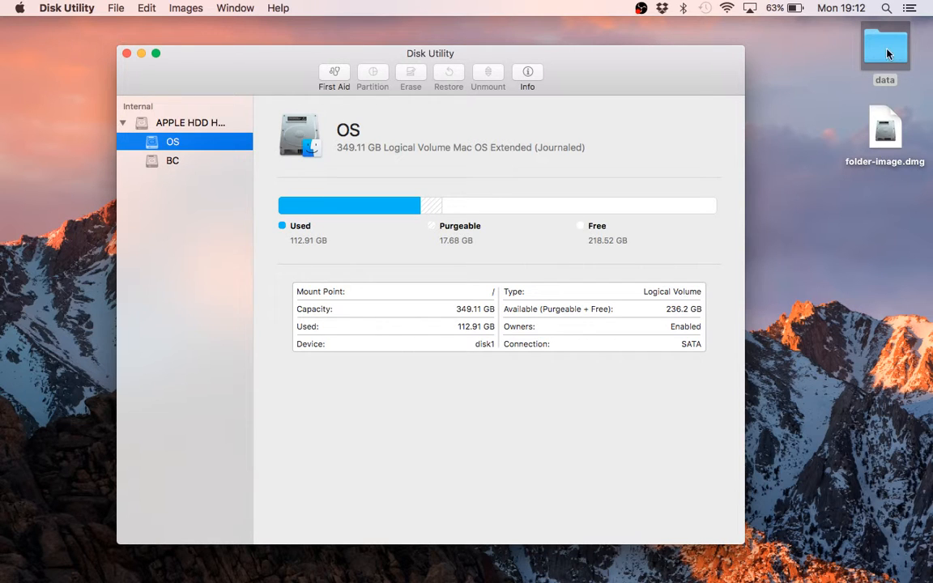
Check the size and details of folder-image.dmg in its info window
left_click(884, 129)
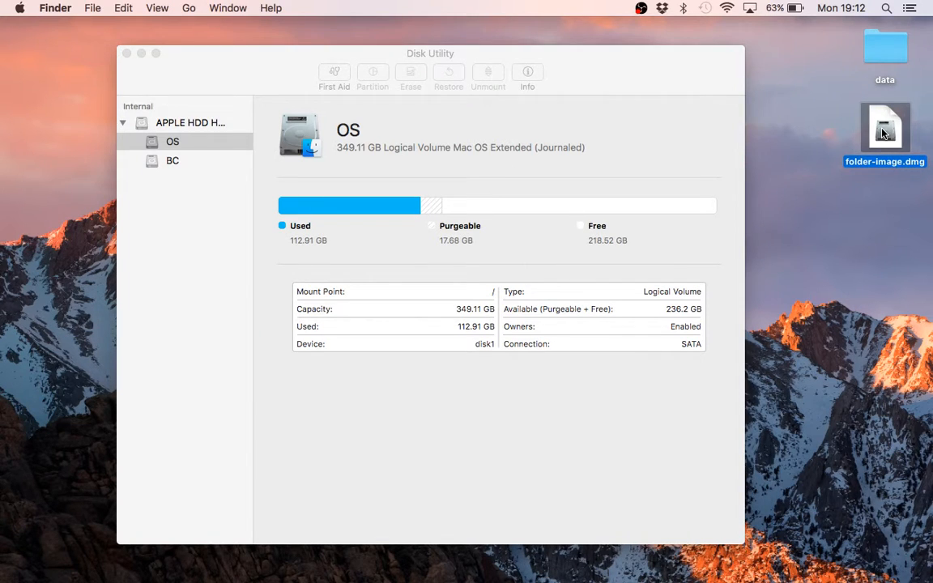
right_click(885, 133)
left_click(827, 215)
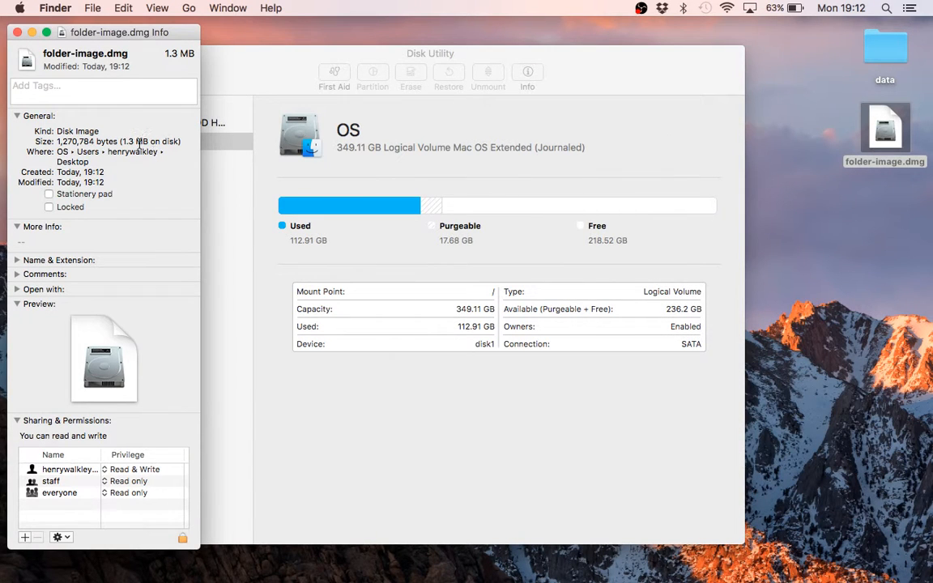
left_click(18, 32)
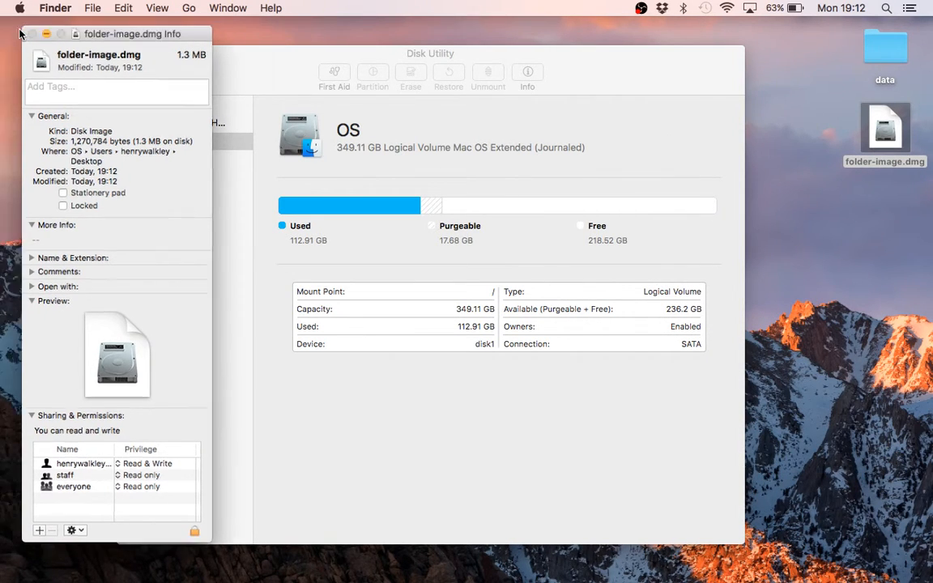
Mount folder-image.dmg by entering its password and open the mounted data volume
double_click(885, 130)
type("123")
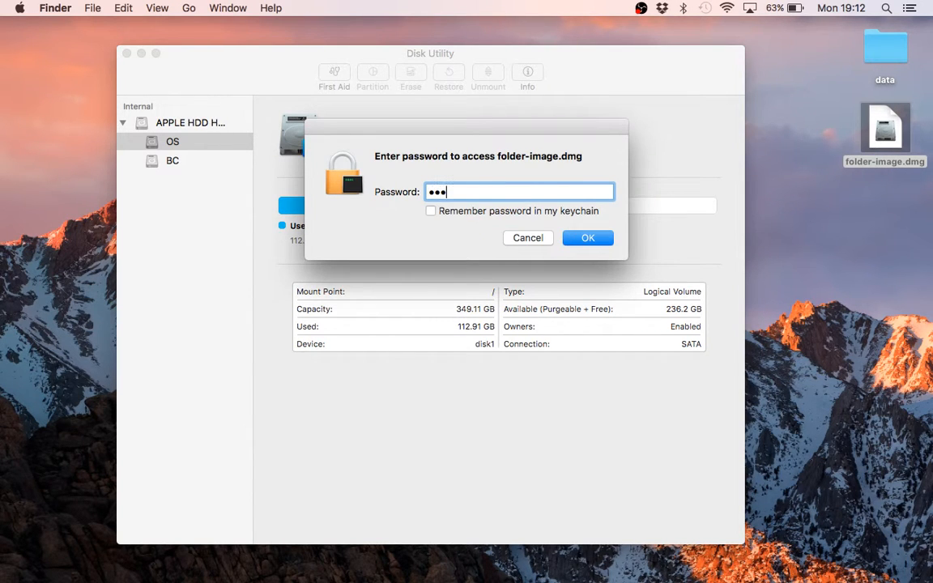
key("Return")
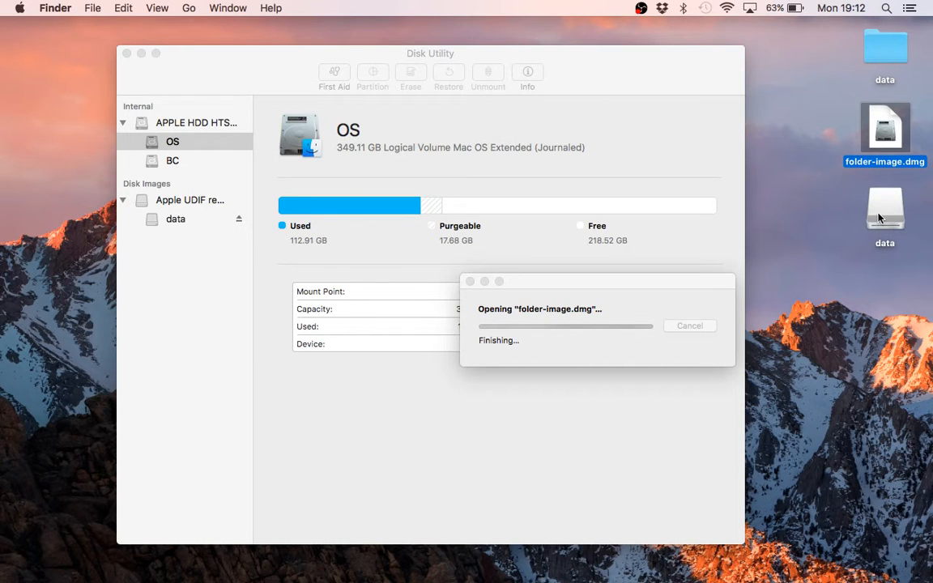
double_click(883, 212)
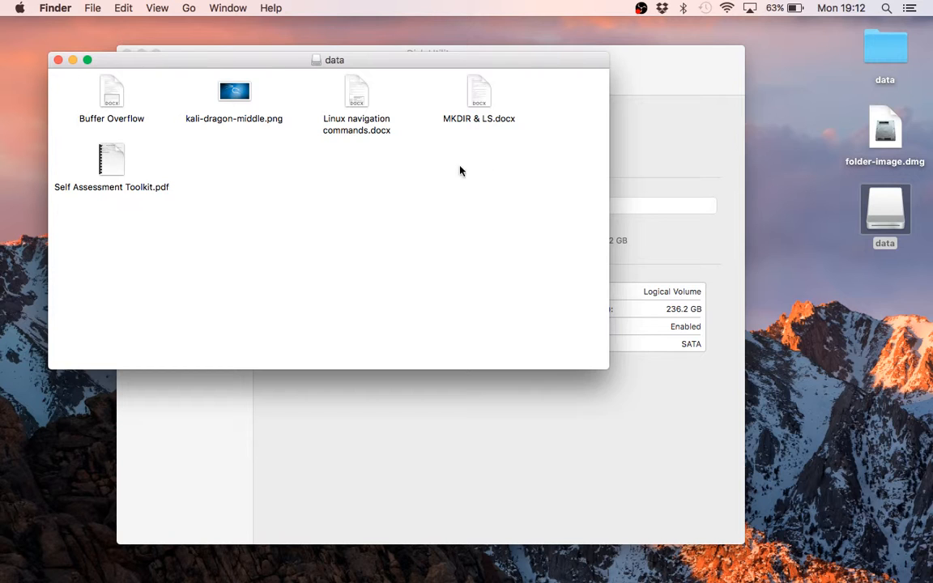
Copy MKDIR & LS.docx from the mounted data volume to the desktop and close the volume's window
left_click_drag(476, 106, 854, 316)
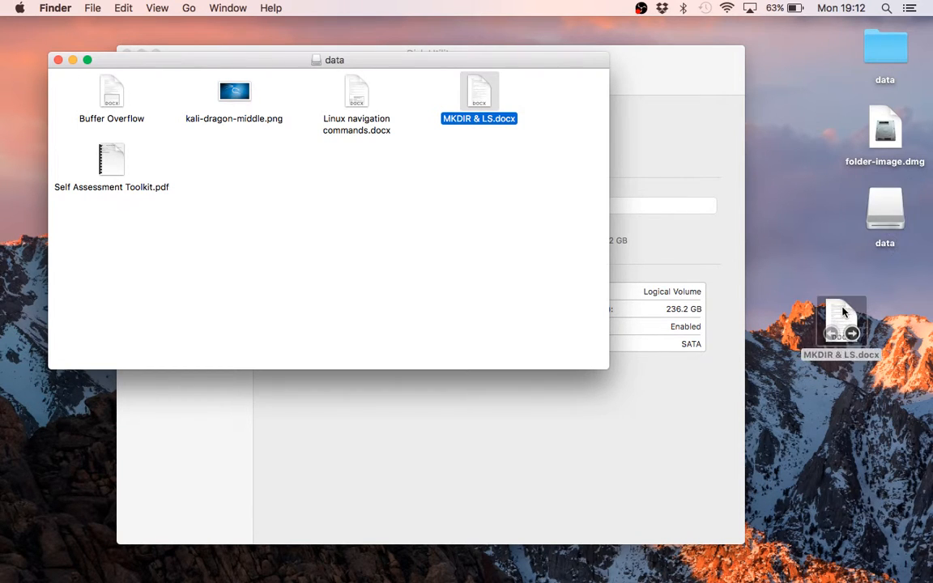
right_click(494, 241)
left_click(387, 261)
left_click(59, 60)
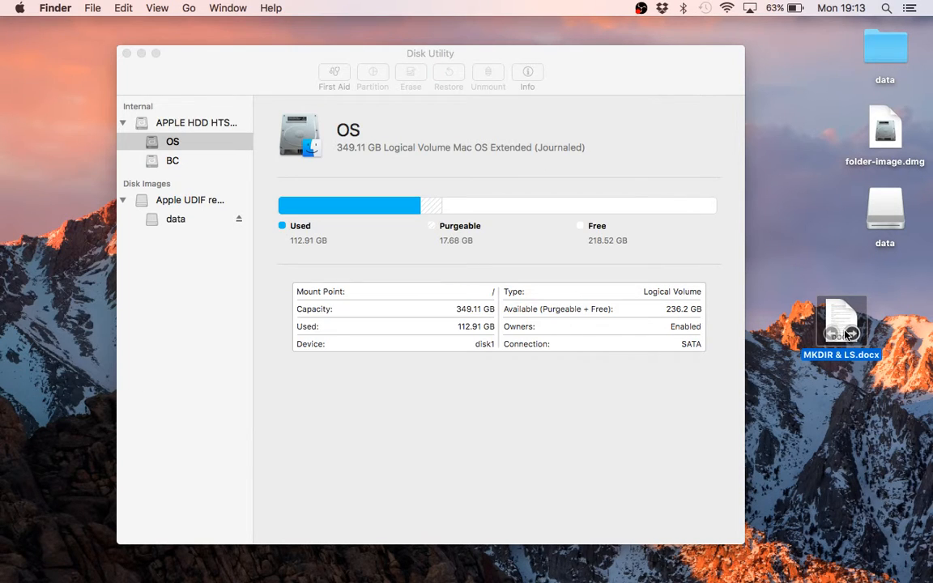
Move the desktop copy of MKDIR & LS.docx to the Trash and eject the mounted data volume
left_click_drag(890, 571, 871, 577)
left_click_drag(890, 208, 871, 571)
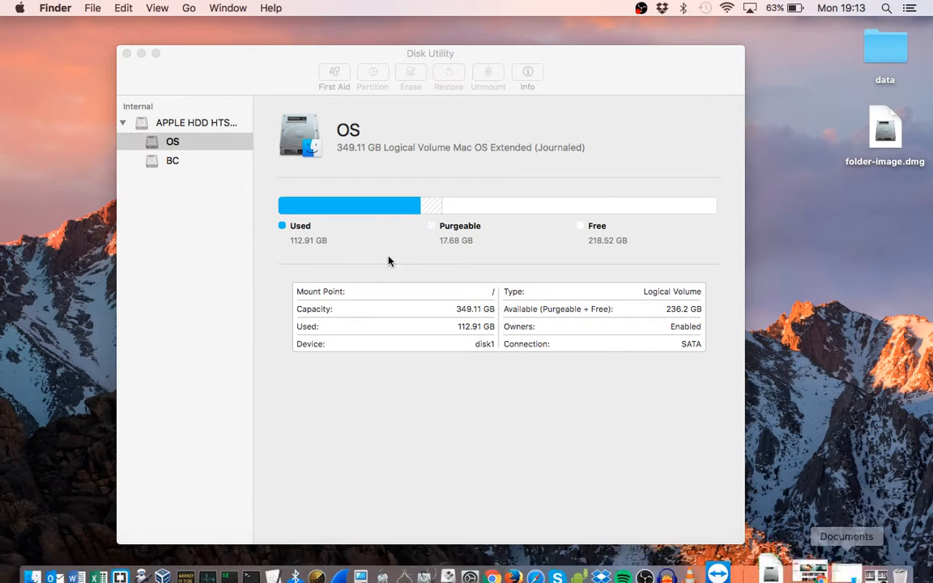
Start a new blank disk image in Disk Utility and set its size to 30 MB
left_click(91, 8)
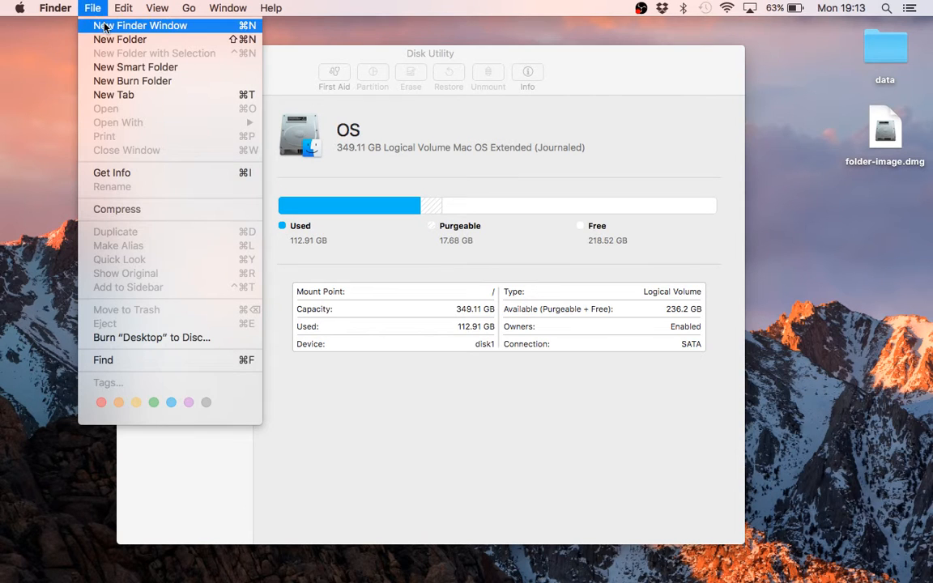
left_click(289, 67)
left_click(105, 8)
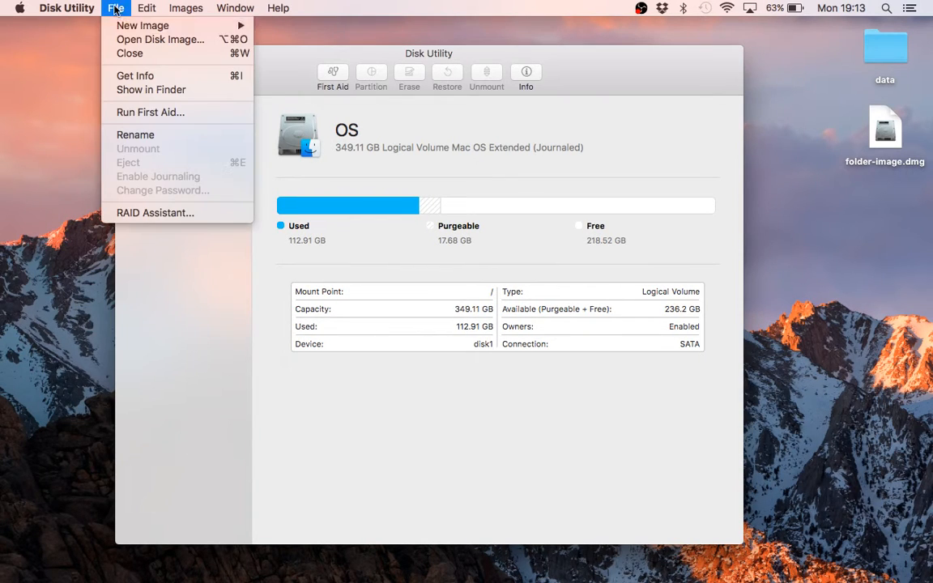
mouse_move(150, 27)
left_click(279, 33)
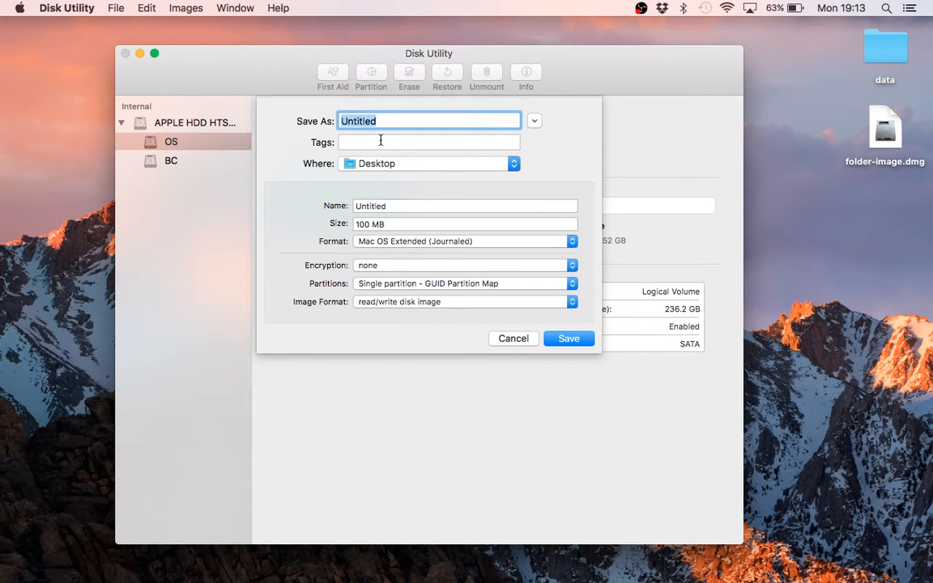
double_click(361, 225)
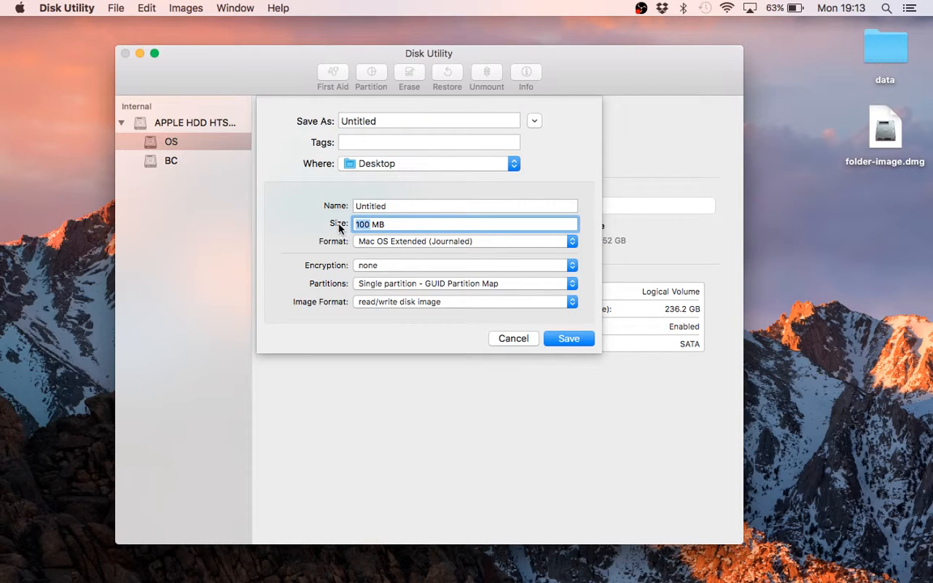
type("30")
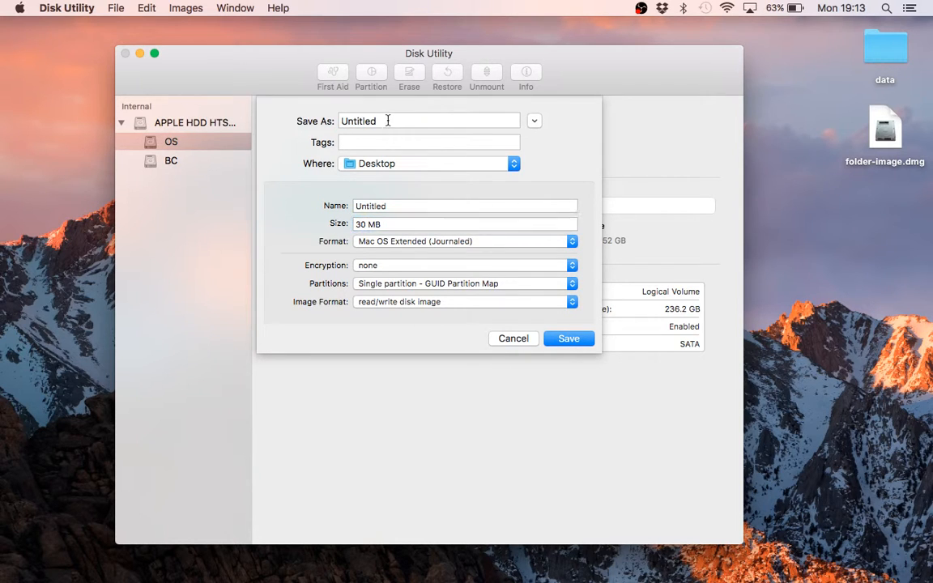
Name both the blank image file and its volume container-image
double_click(388, 121)
type("container-")
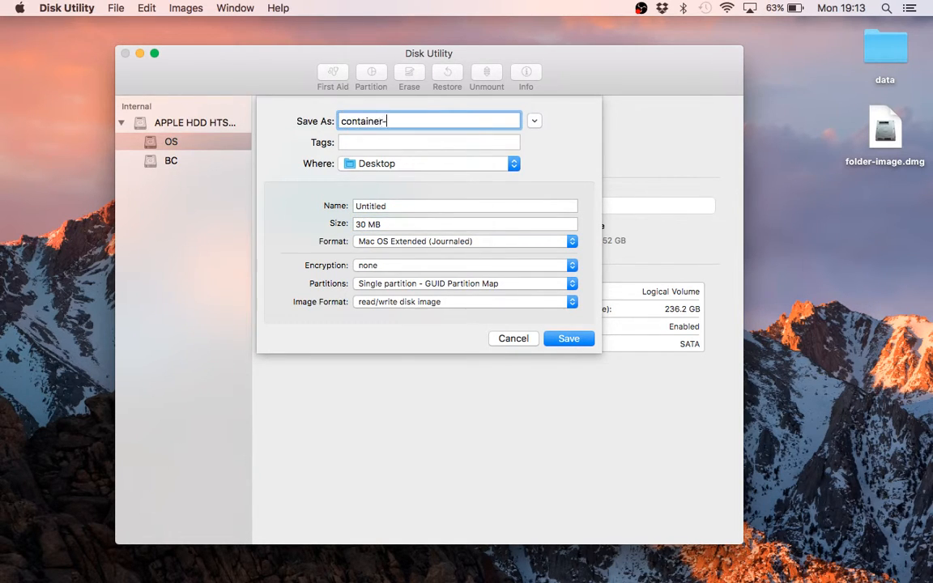
type("image")
double_click(395, 207)
type("containe")
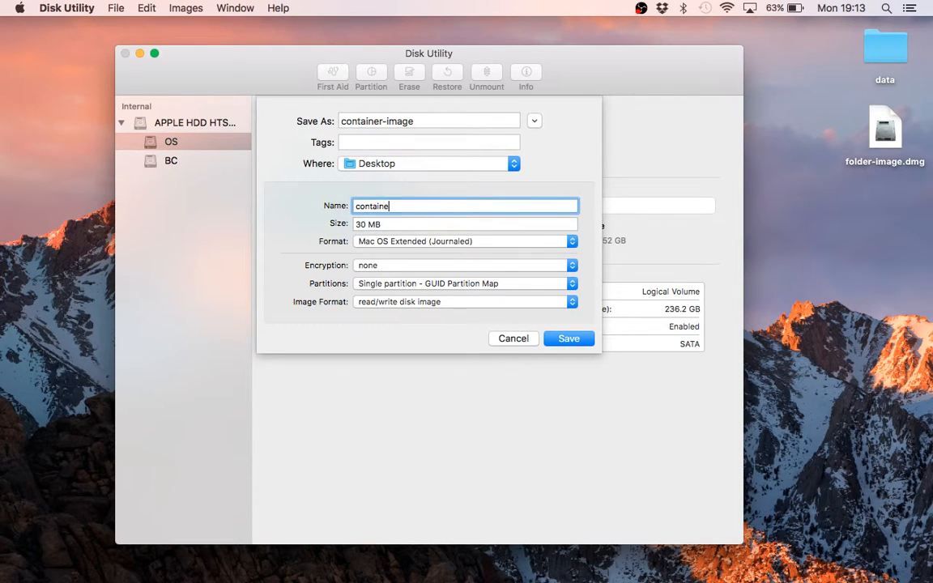
type("r-image")
Apply 256-bit AES encryption to the container image and enter and verify its password
left_click(389, 267)
left_click(390, 289)
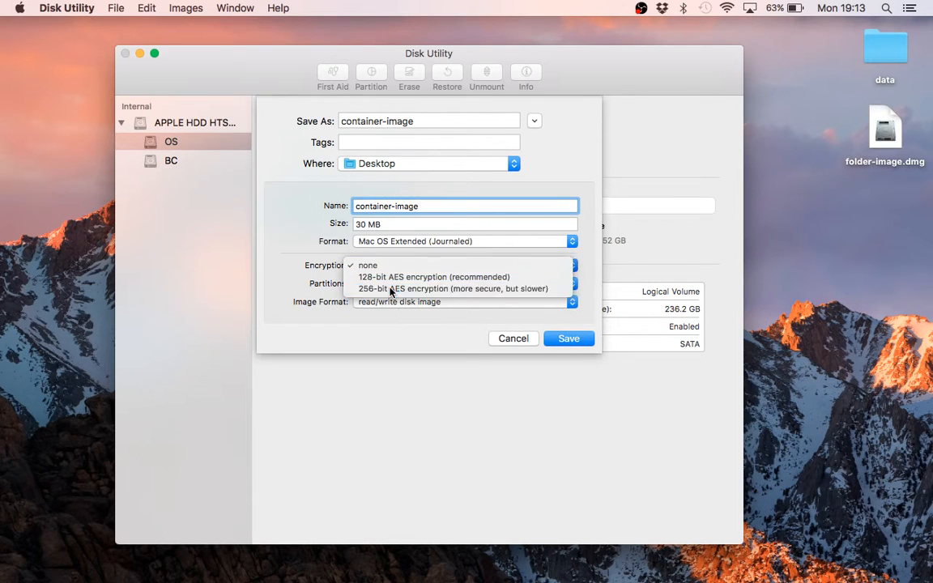
type("pas")
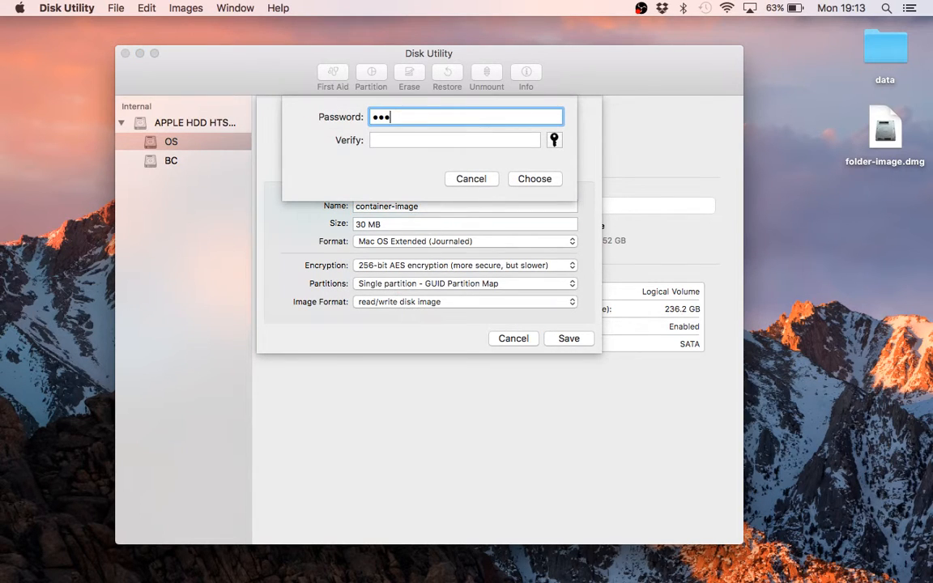
key("Tab")
type("pas")
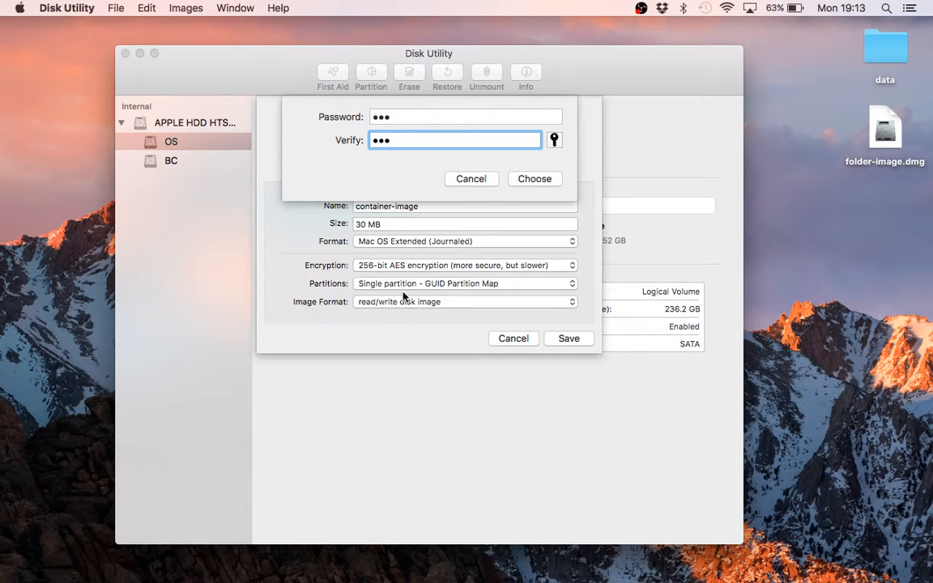
left_click(521, 179)
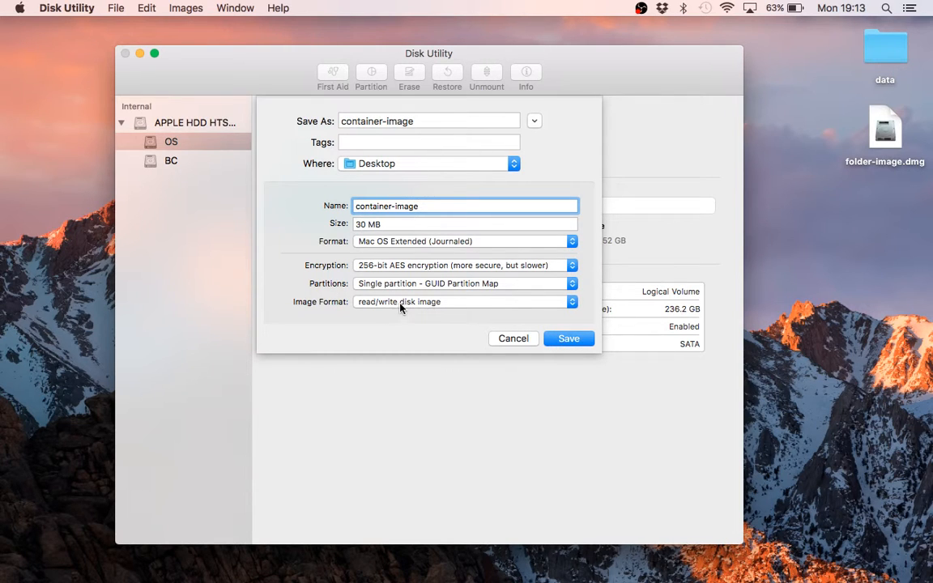
Create the encrypted container image with the configured settings, dismiss the creation report and minimize the Disk Utility window
left_click(570, 339)
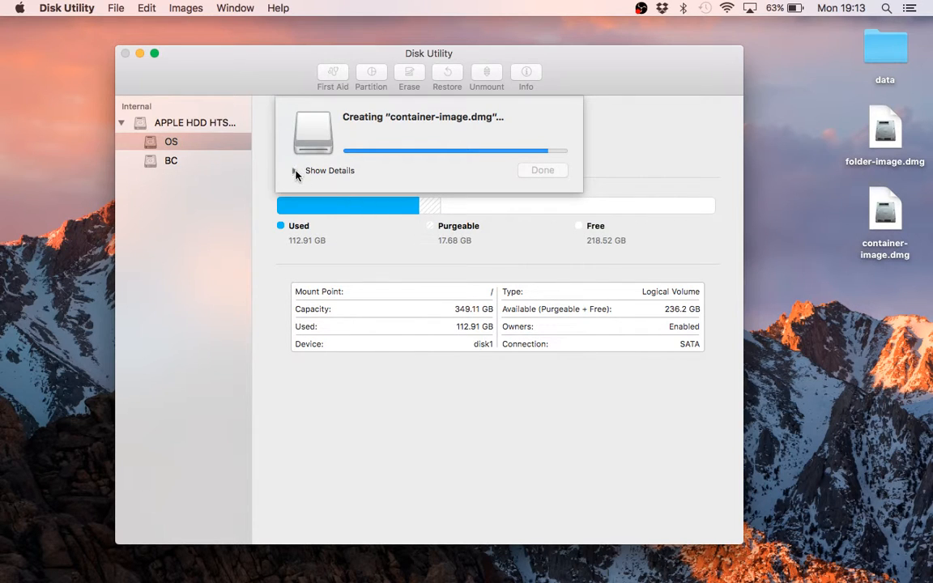
left_click(296, 172)
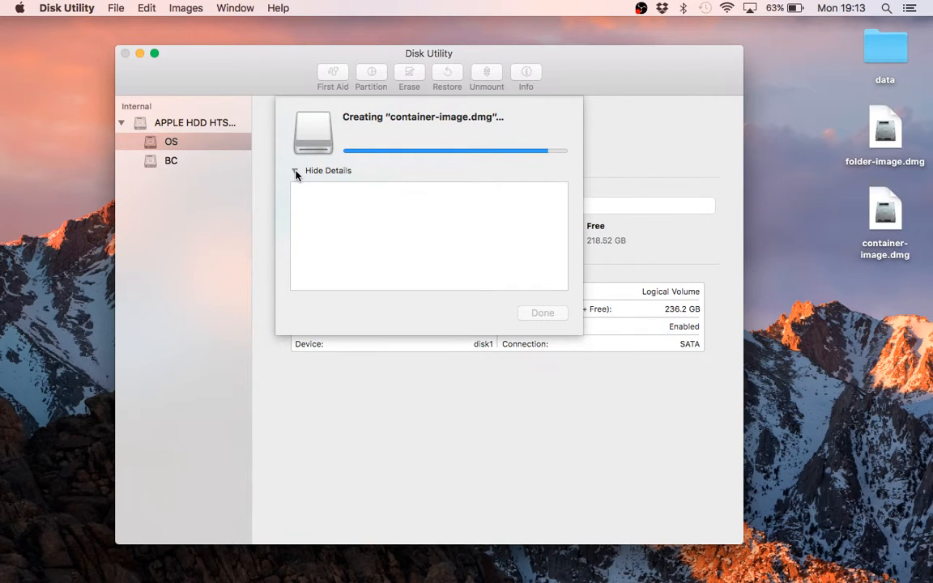
left_click(296, 172)
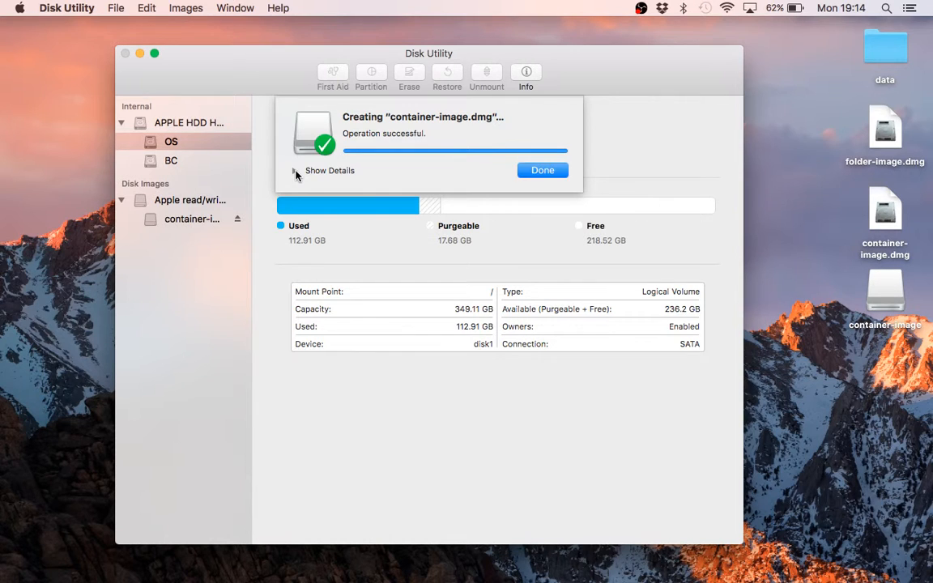
left_click(539, 172)
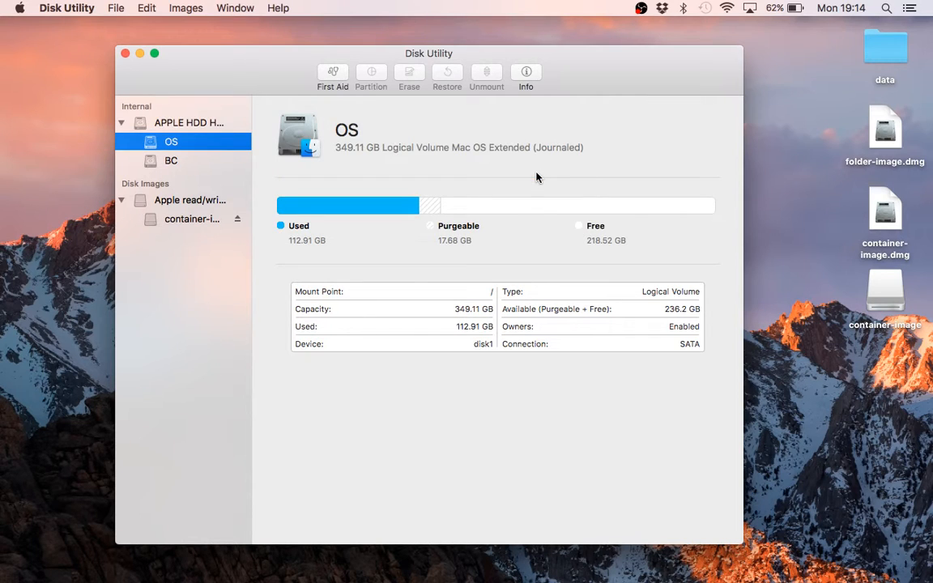
left_click(139, 53)
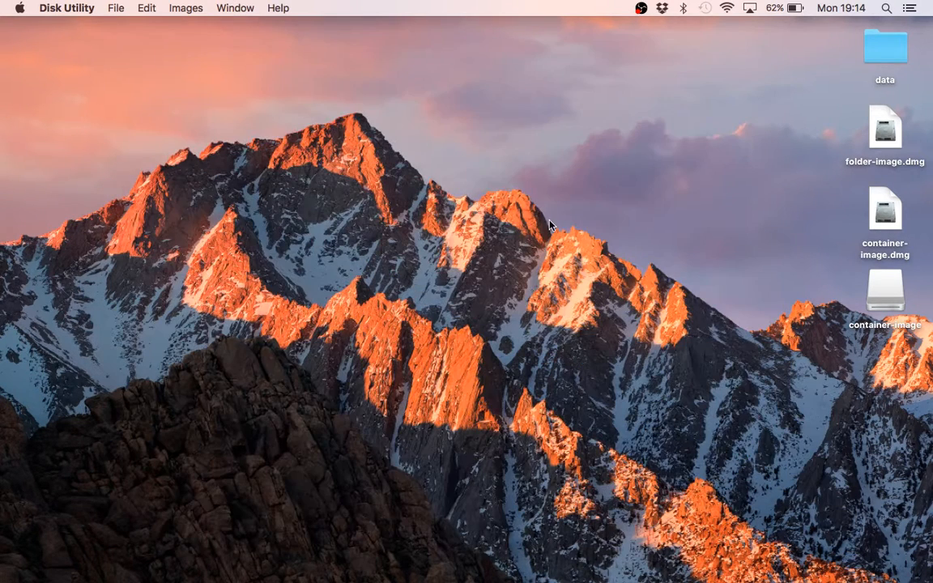
Open the mounted container-image volume and copy the data folder from the desktop into it
double_click(889, 296)
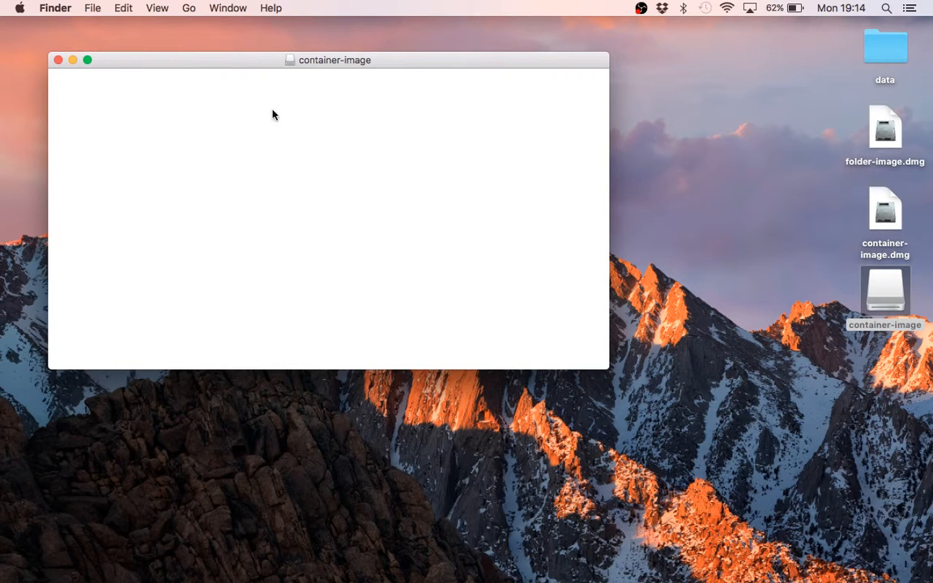
left_click(874, 53)
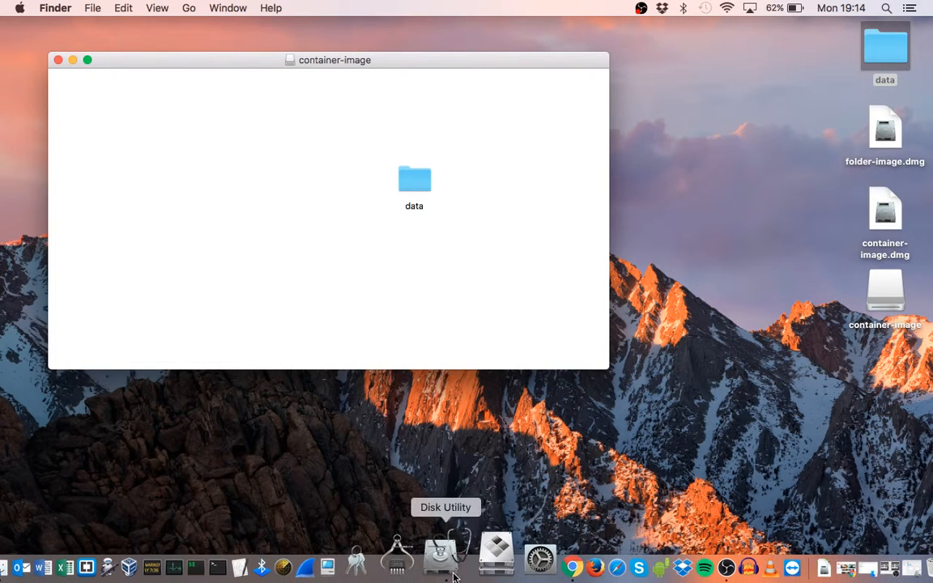
Check the capacity and space usage of the container-image disk and its volume in Disk Utility
left_click(446, 573)
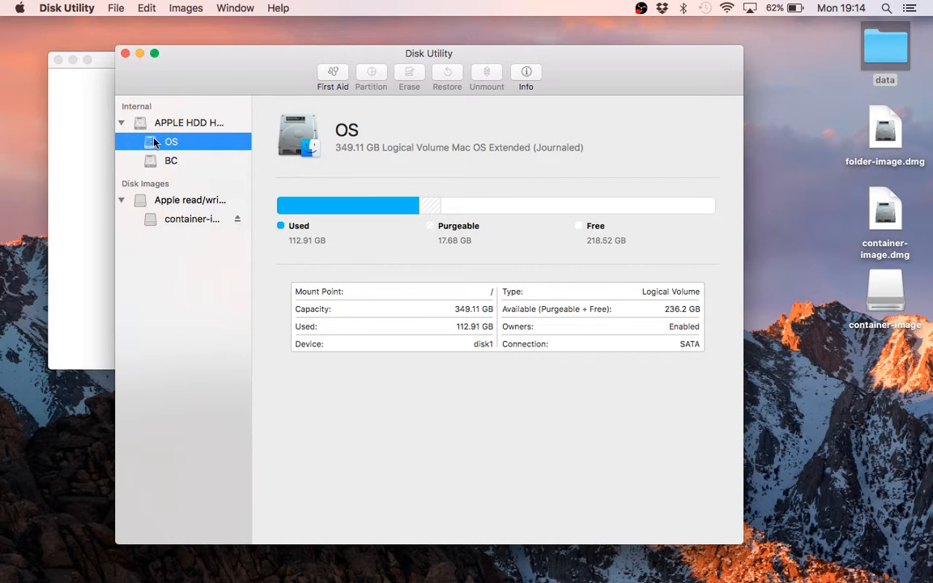
left_click(166, 201)
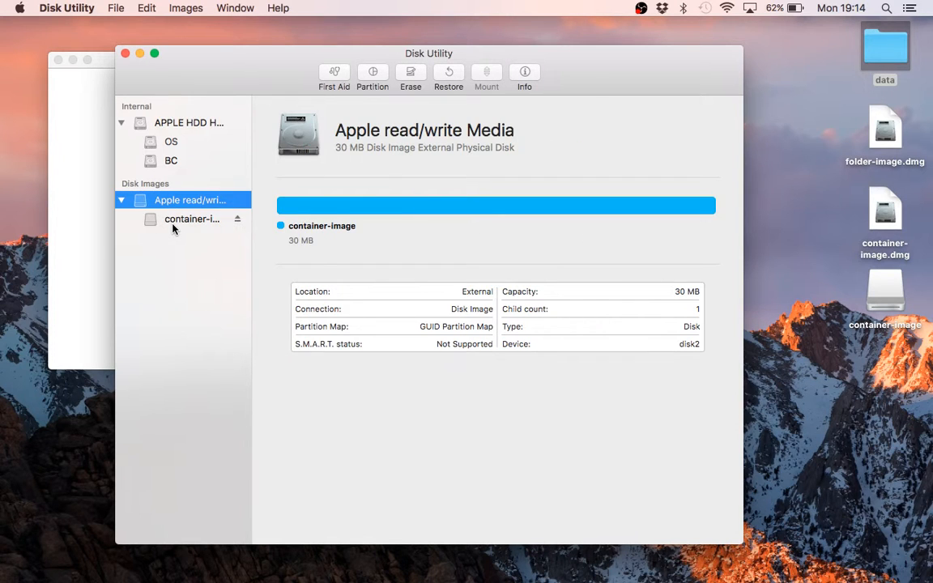
left_click(173, 227)
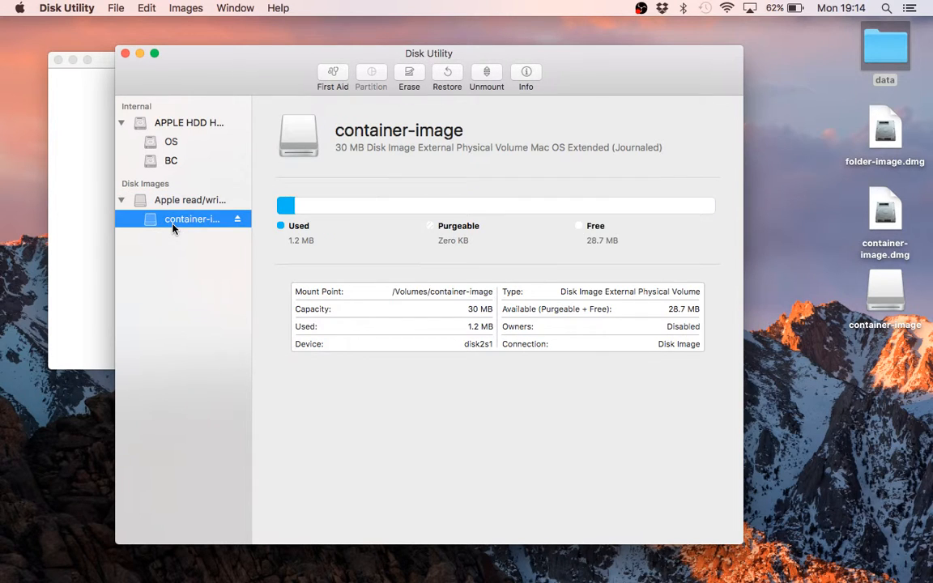
left_click(139, 55)
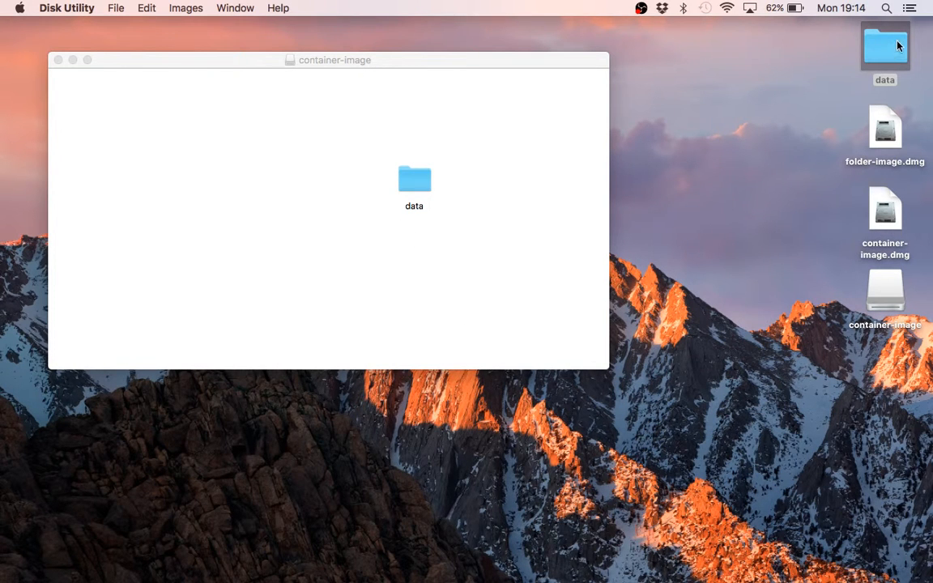
Copy the desktop data folder into container-image again, replacing the existing copy, and try to eject the volume after closing its window
left_click_drag(898, 46, 552, 241)
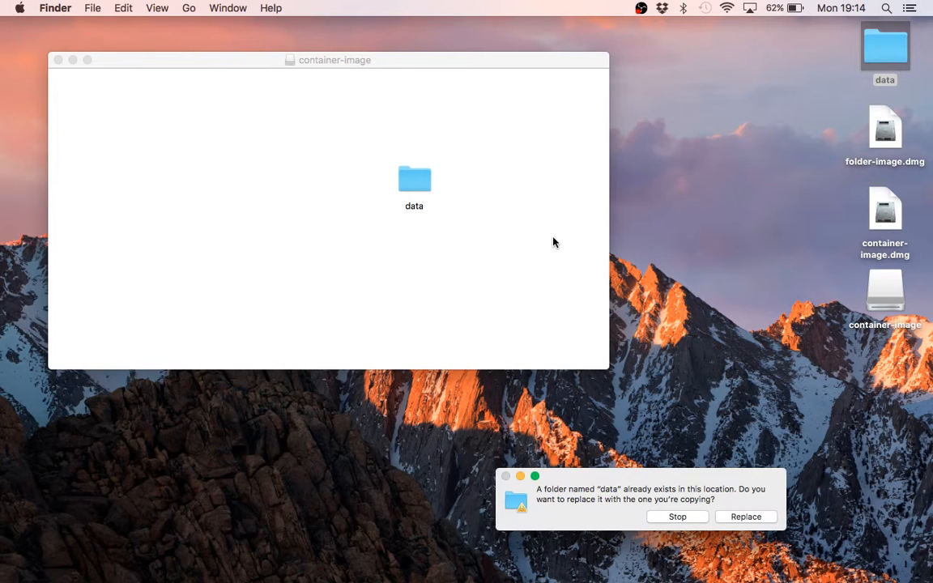
left_click(750, 517)
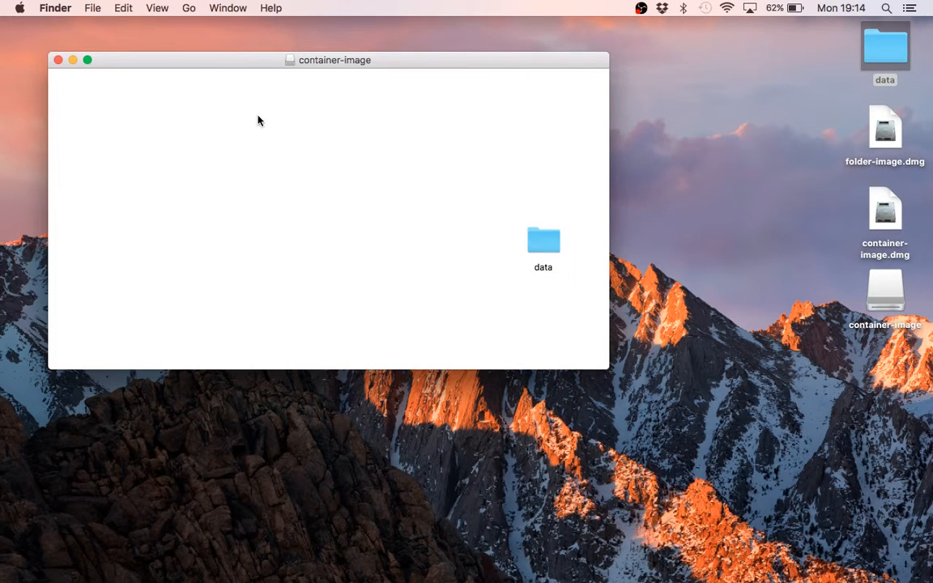
left_click(58, 61)
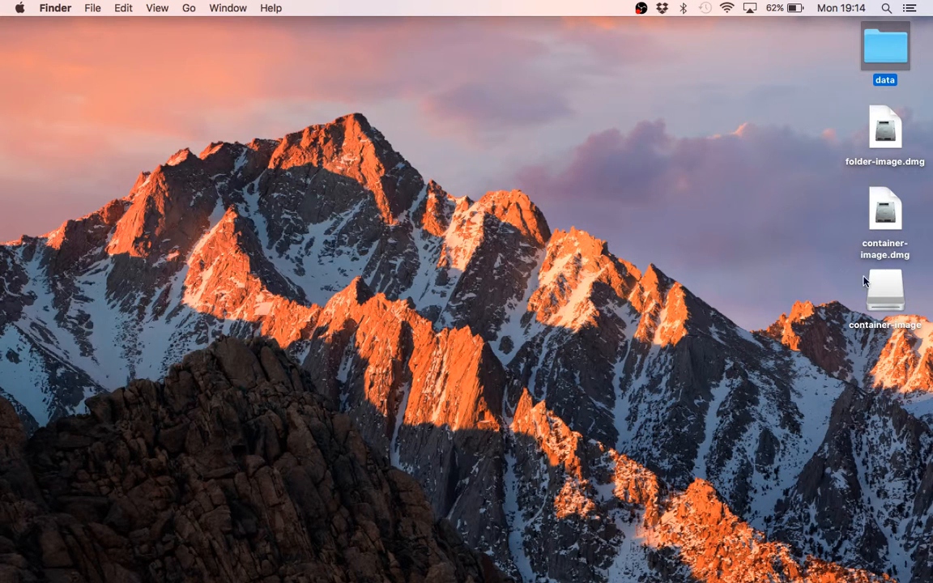
left_click_drag(867, 283, 878, 576)
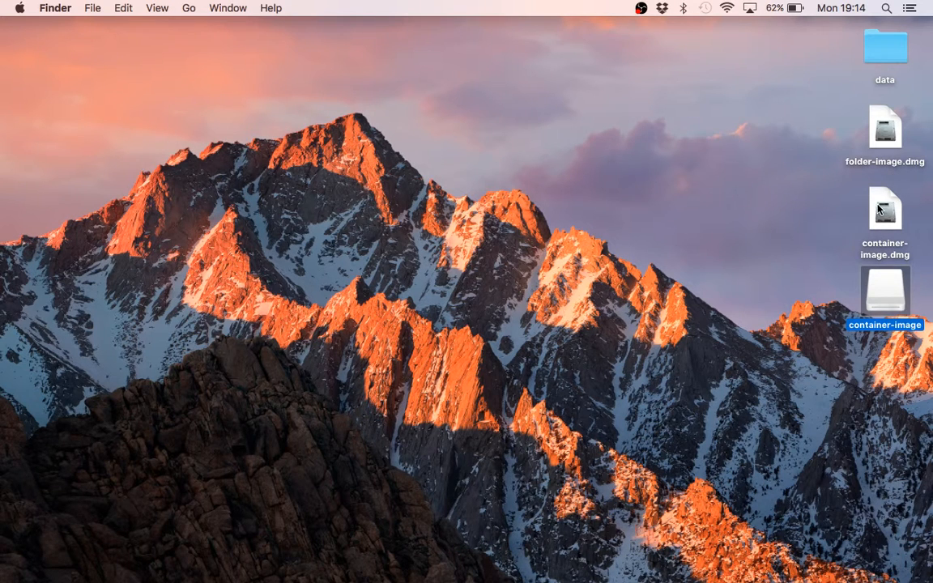
Place container-image.dmg and folder-image.dmg side by side near the middle of the desktop
left_click_drag(881, 209, 584, 250)
left_click_drag(887, 133, 500, 266)
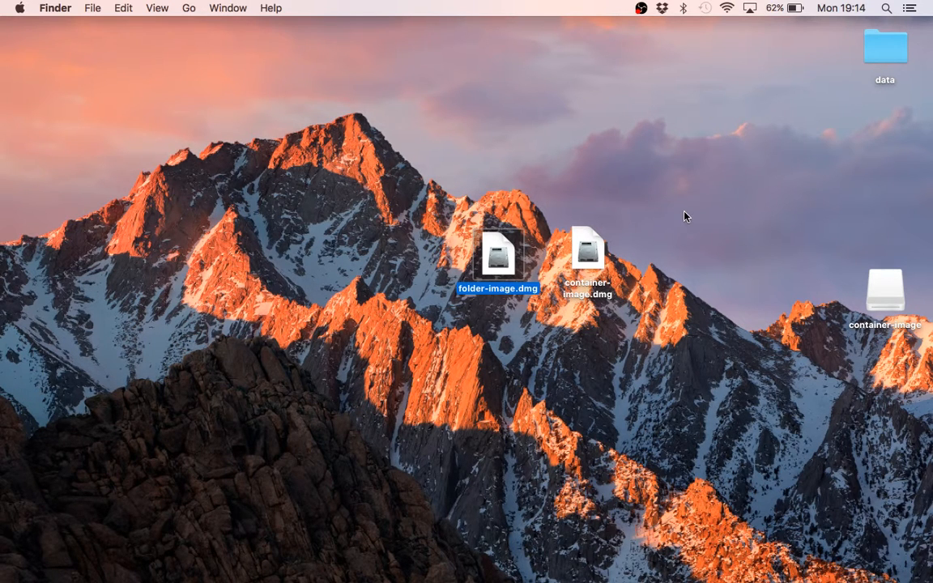
left_click(589, 258)
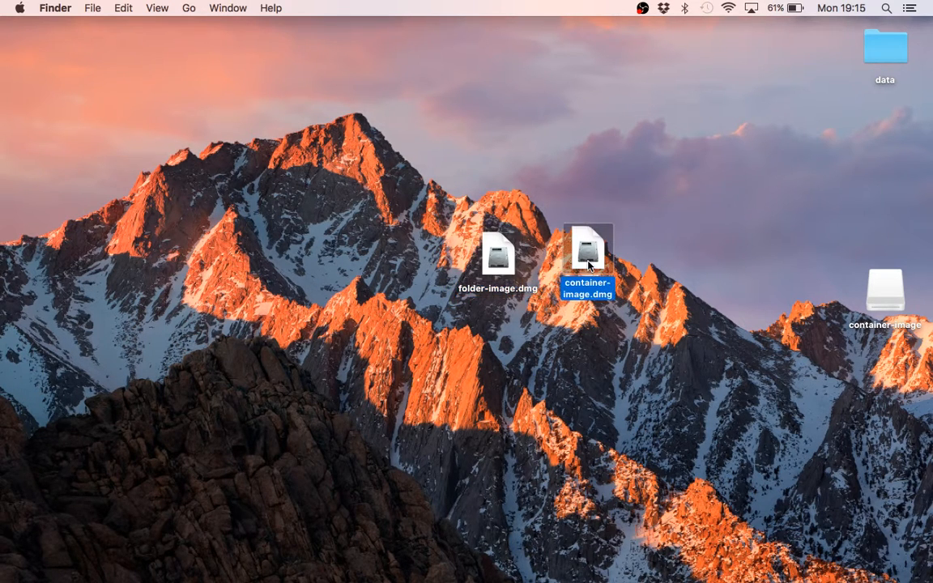
left_click(497, 266)
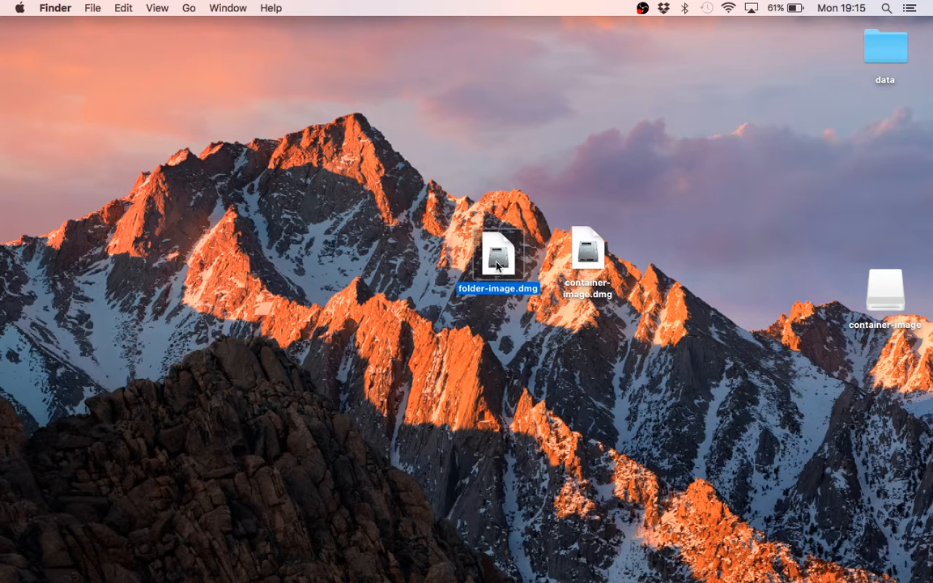